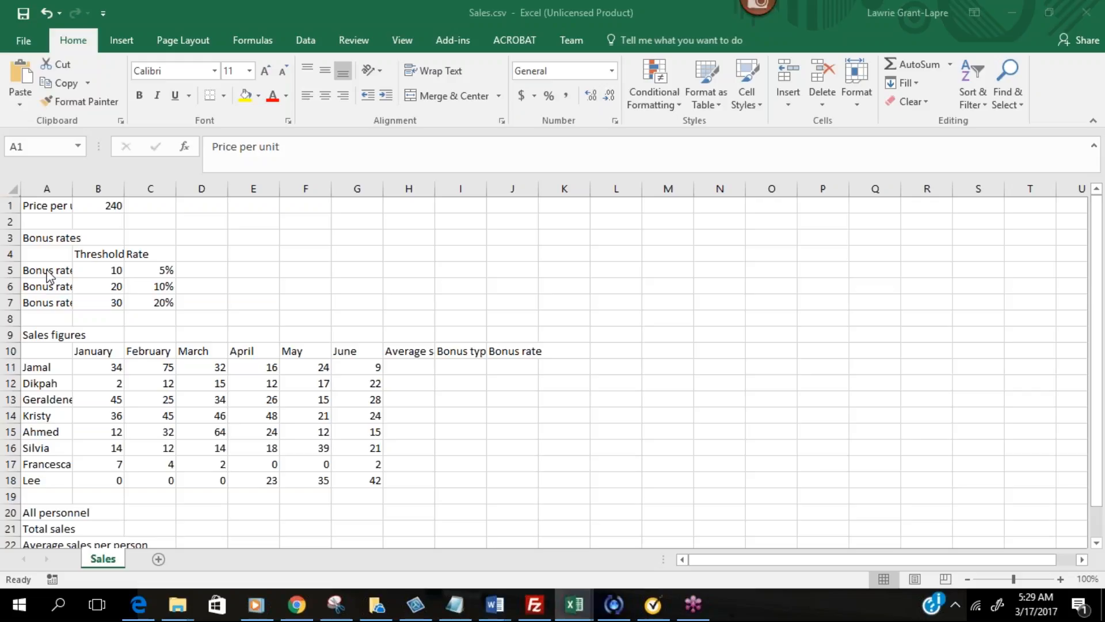
# Widen column A so that the price and bonus rate labels fit inside their cells.
pyautogui.click(89, 190)
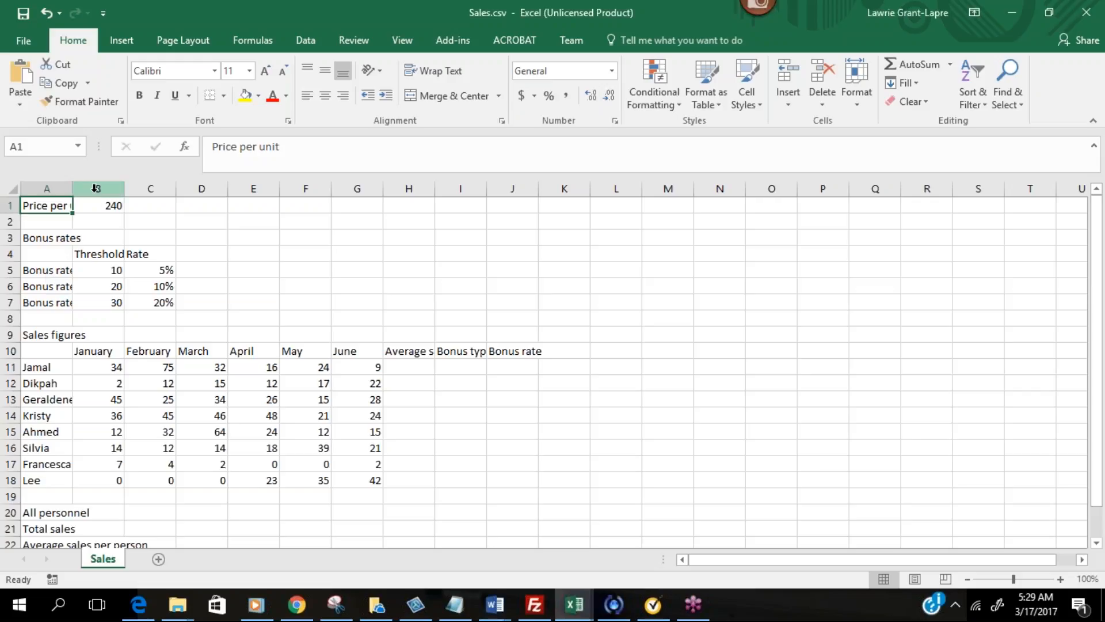
pyautogui.moveTo(72, 187); pyautogui.dragTo(102, 190)
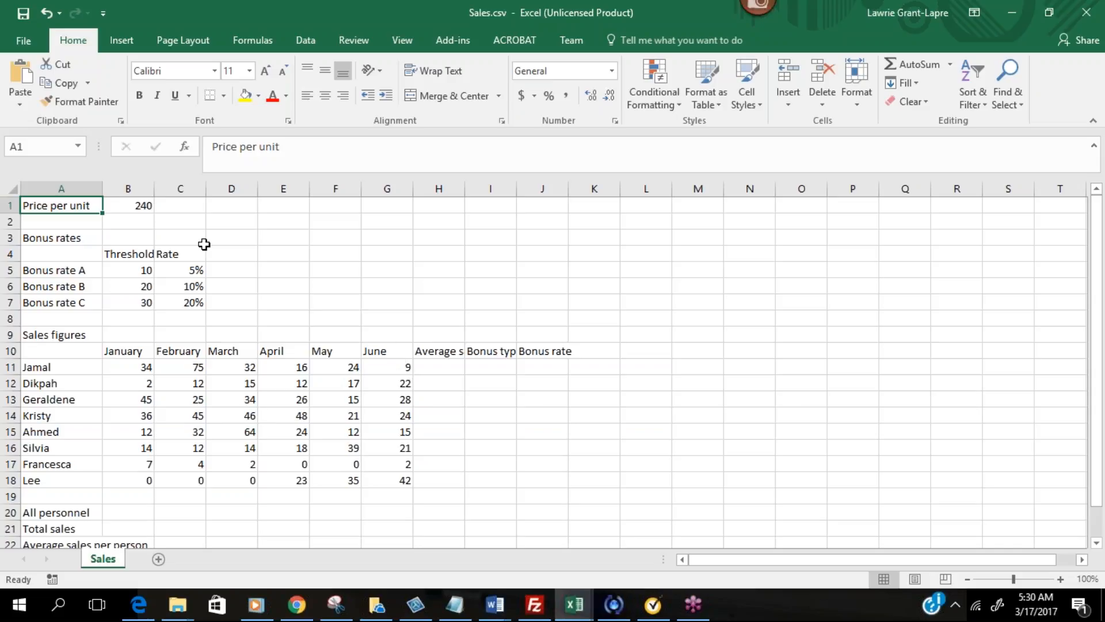
# Define the name Unit for price cell B1 with the comment "This is the price charged to the customer for each unit sold".
pyautogui.click(140, 204)
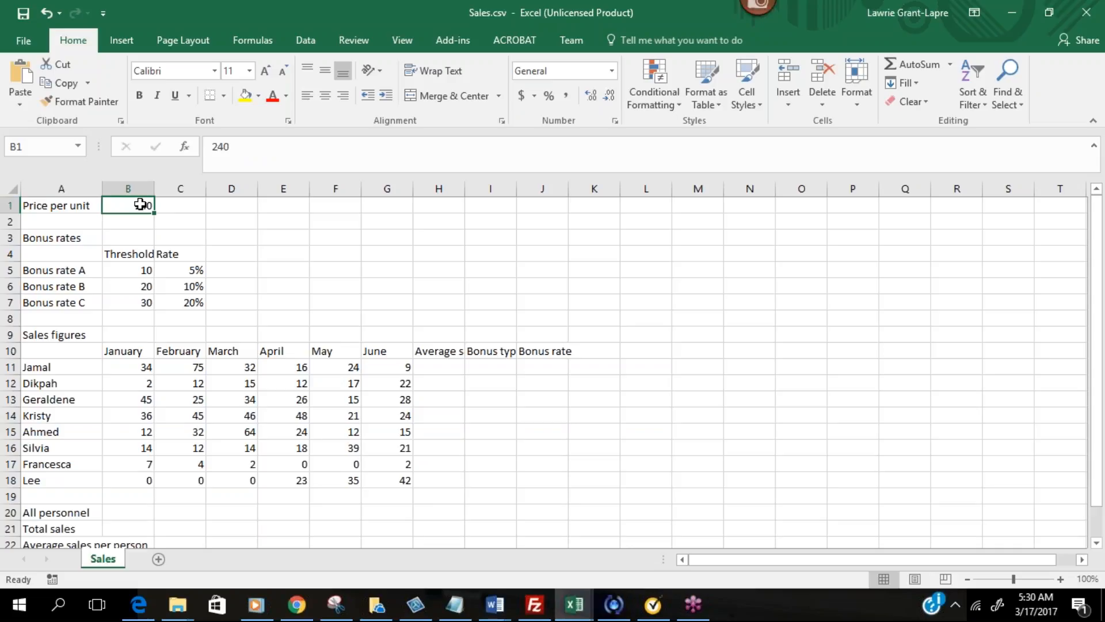
pyautogui.rightClick(139, 204)
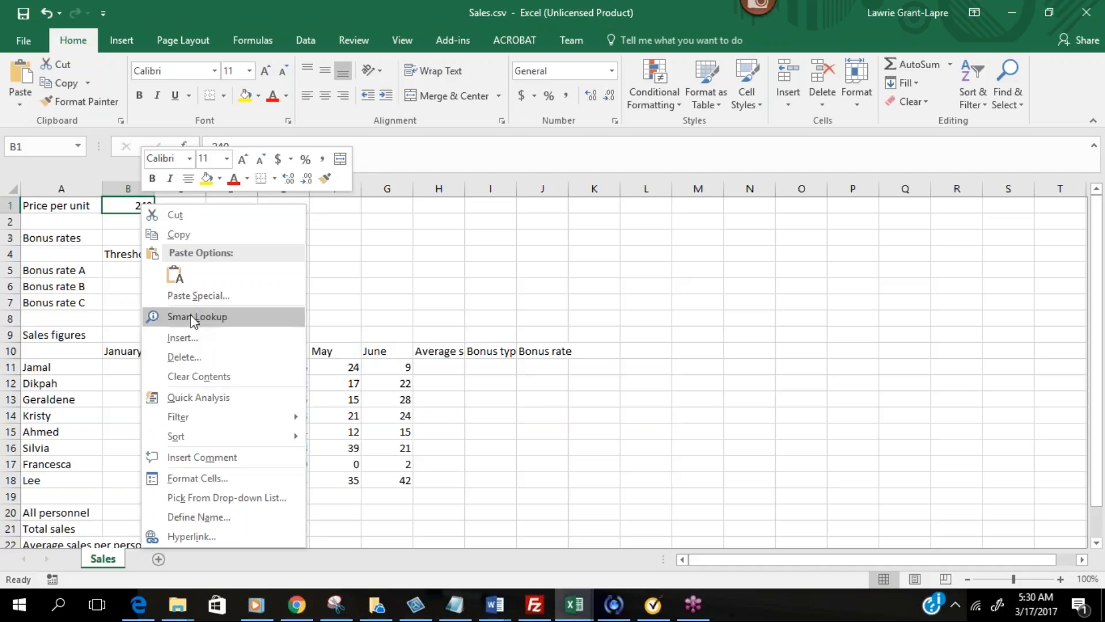
pyautogui.click(185, 517)
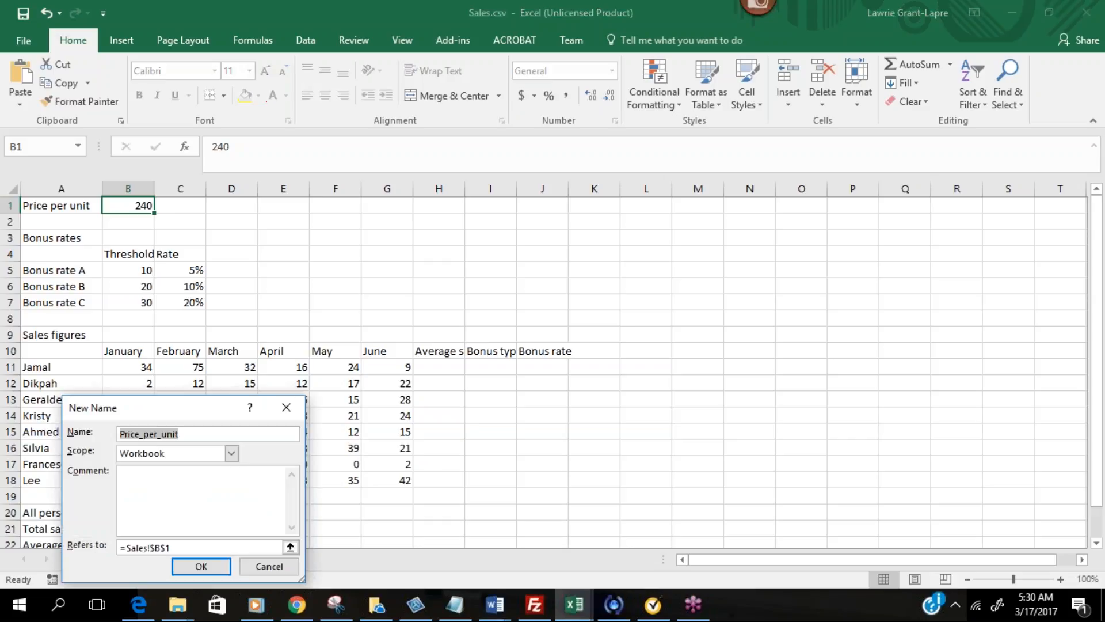
pyautogui.moveTo(193, 409); pyautogui.dragTo(439, 218)
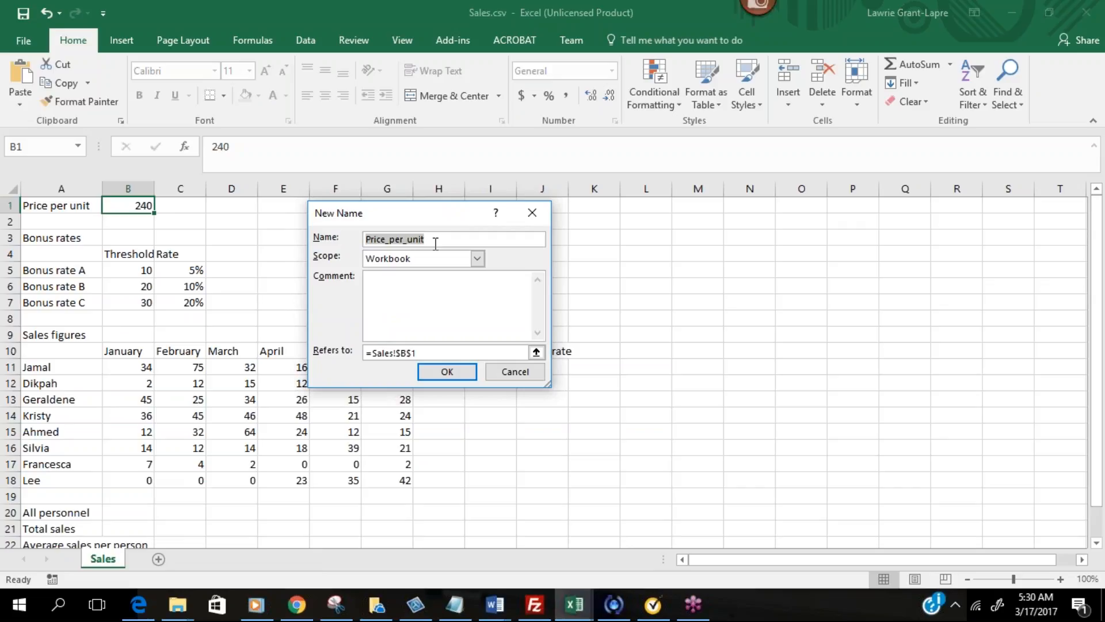
pyautogui.write('Unit')
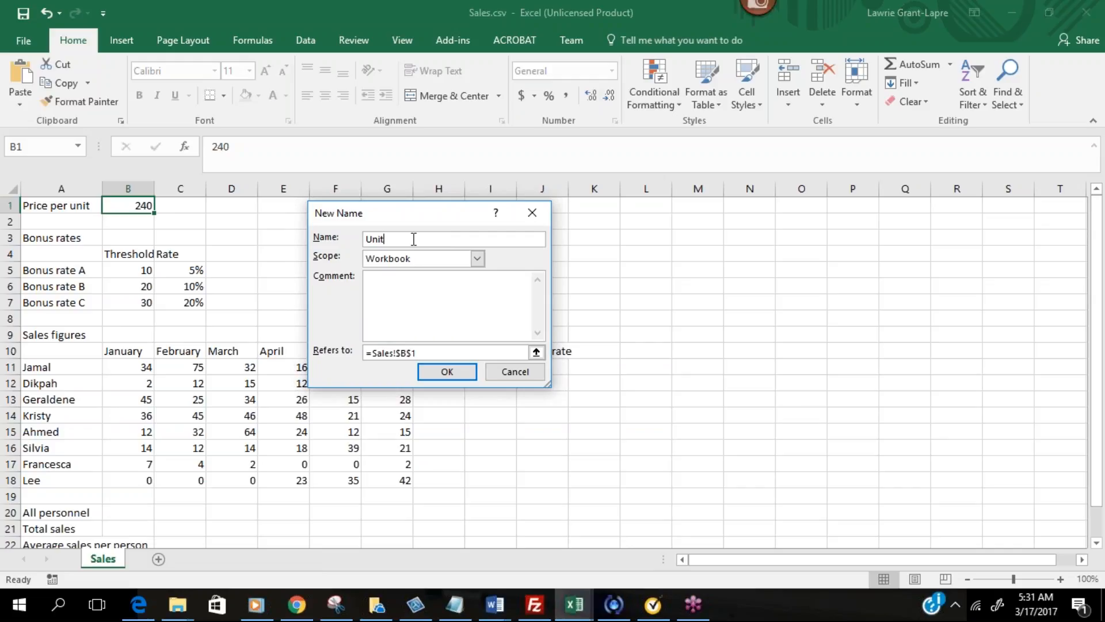
pyautogui.click(397, 295)
pyautogui.write('This is the price charged to the c')
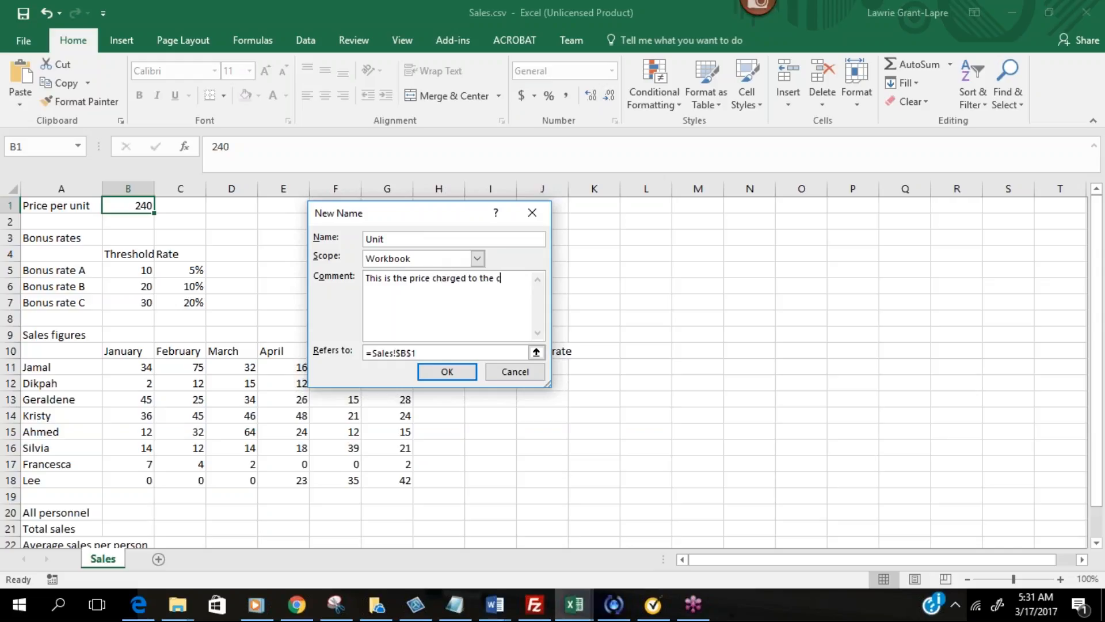
pyautogui.write('ustomer for each unit sold')
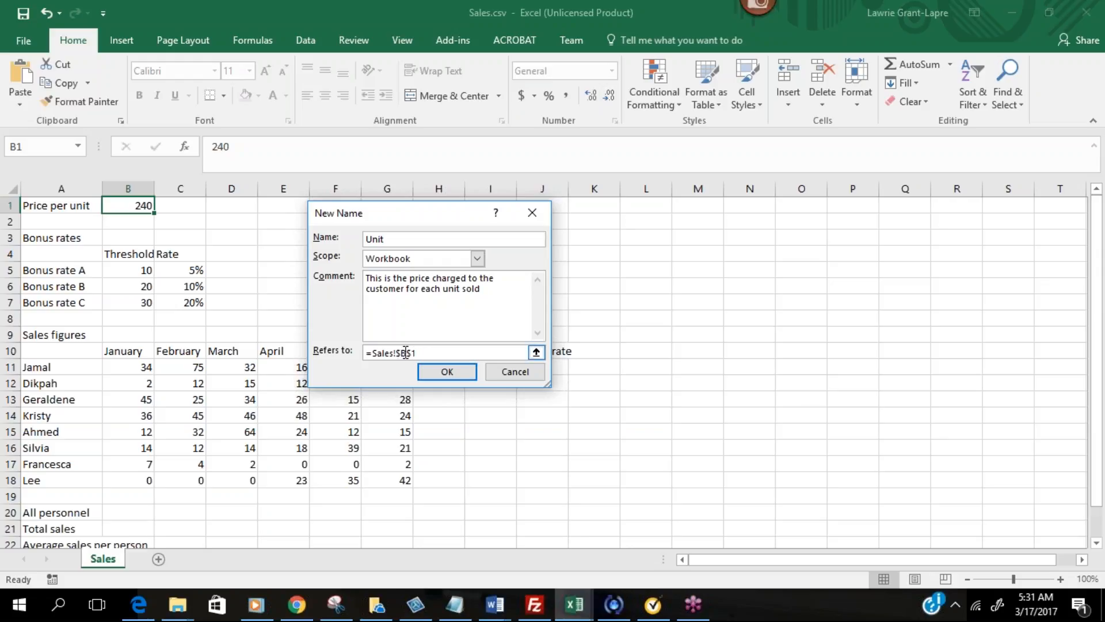
pyautogui.click(433, 374)
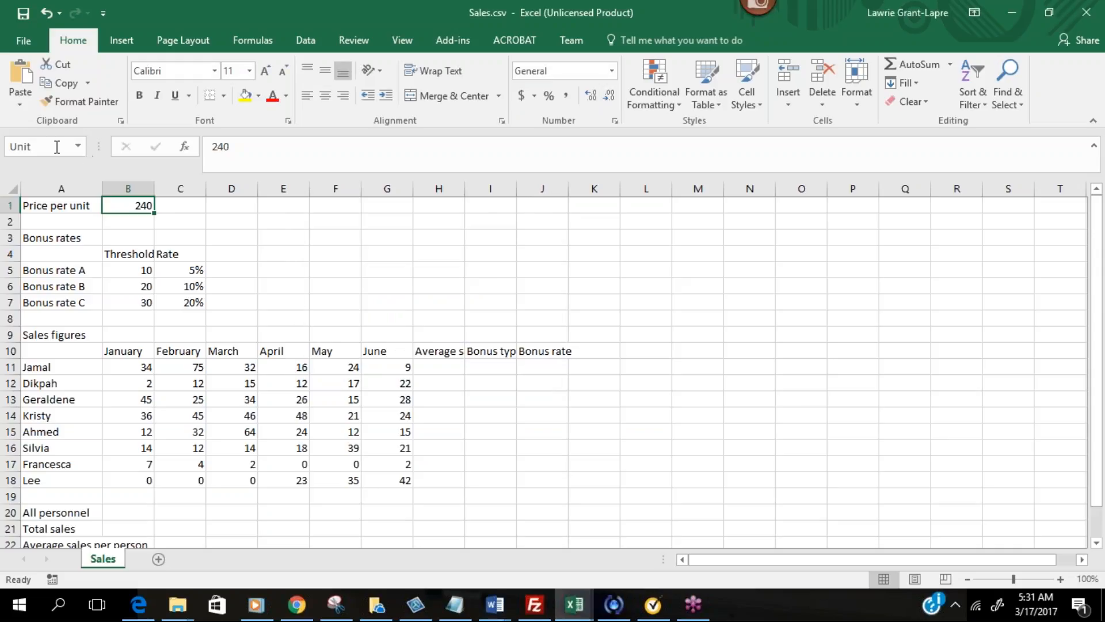
pyautogui.click(79, 148)
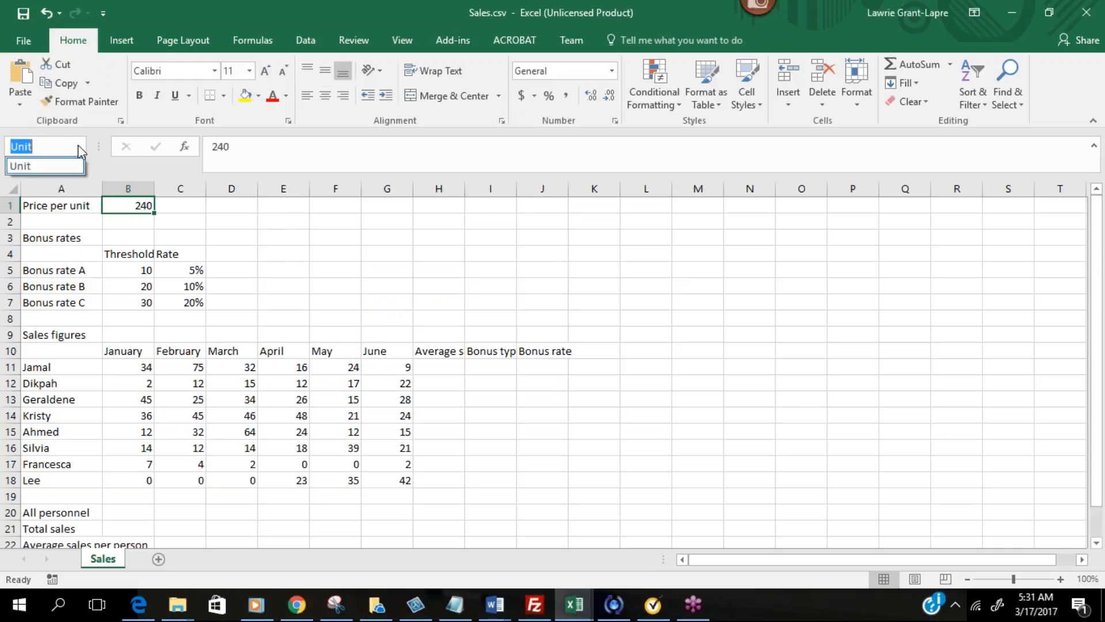
pyautogui.click(181, 223)
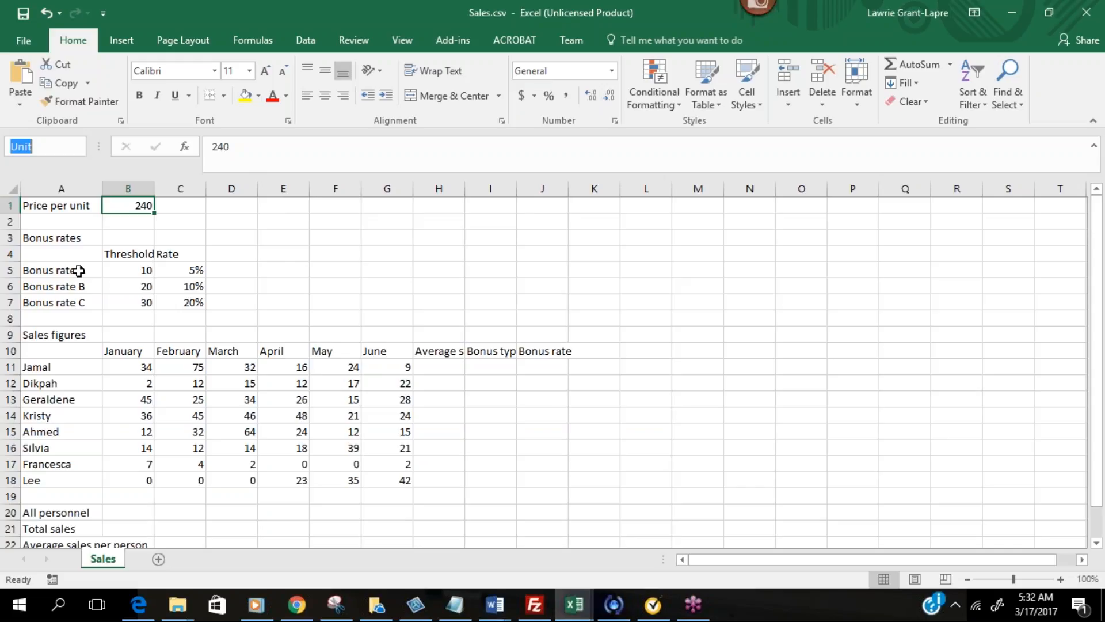
# Set up a new name Rate from bonus labels A5:A7 with the comment "This is the bonus rate for each of the three threshold values".
pyautogui.moveTo(79, 270); pyautogui.dragTo(79, 303)
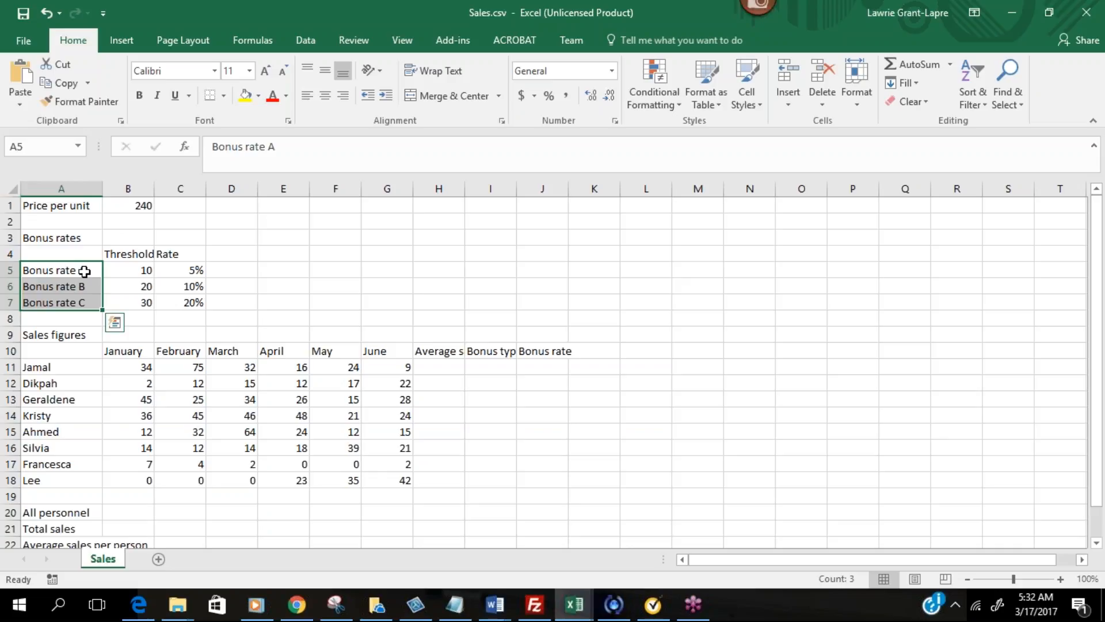
pyautogui.rightClick(84, 271)
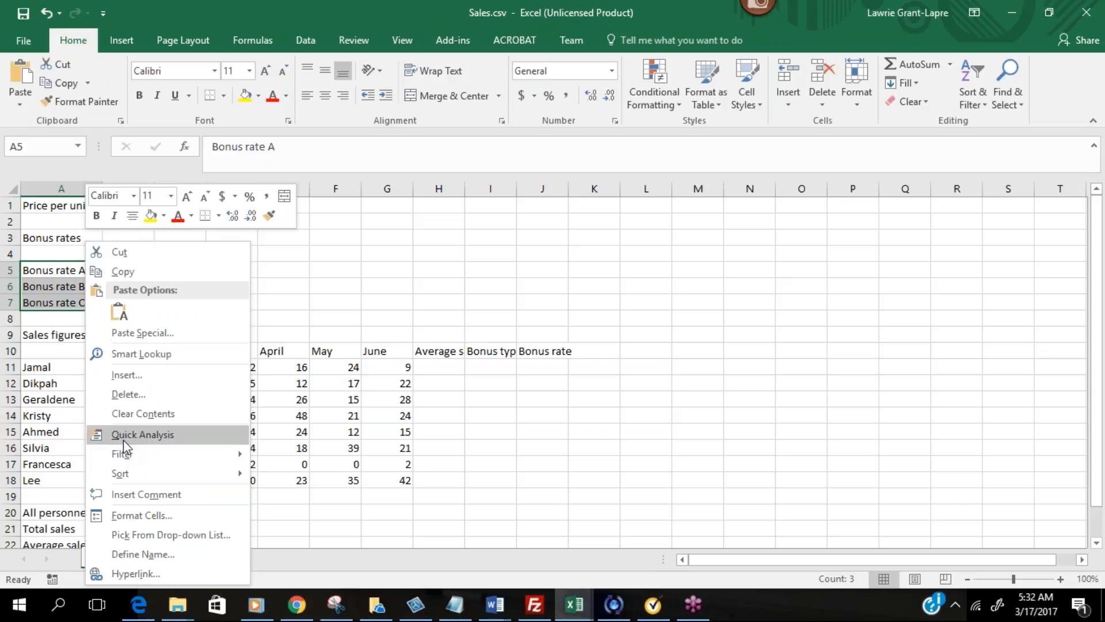
pyautogui.click(135, 554)
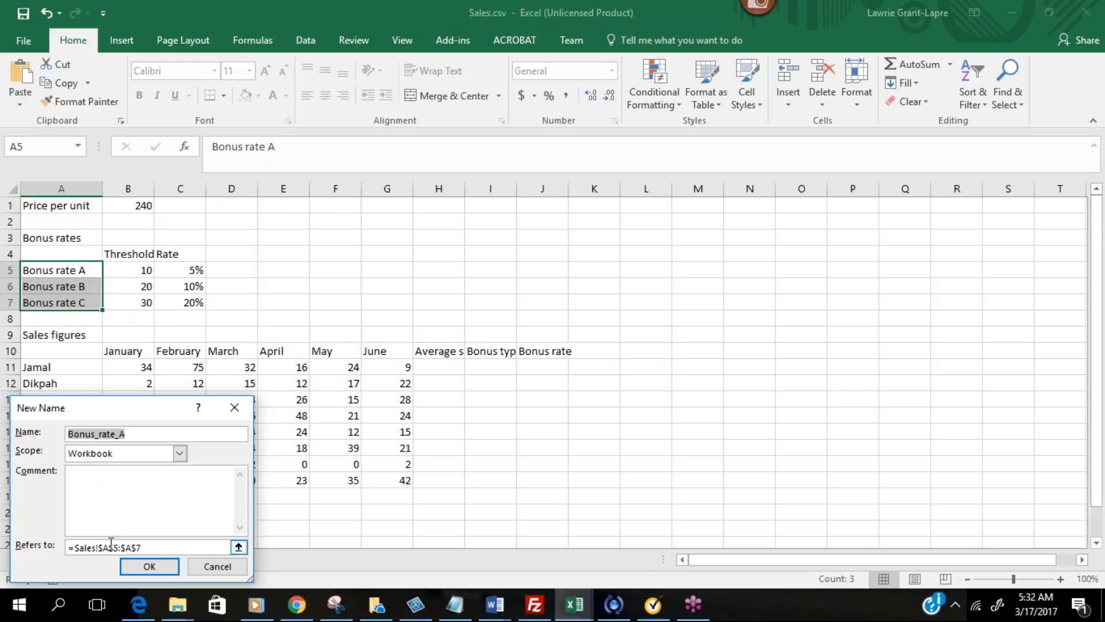
pyautogui.moveTo(126, 405); pyautogui.dragTo(221, 349)
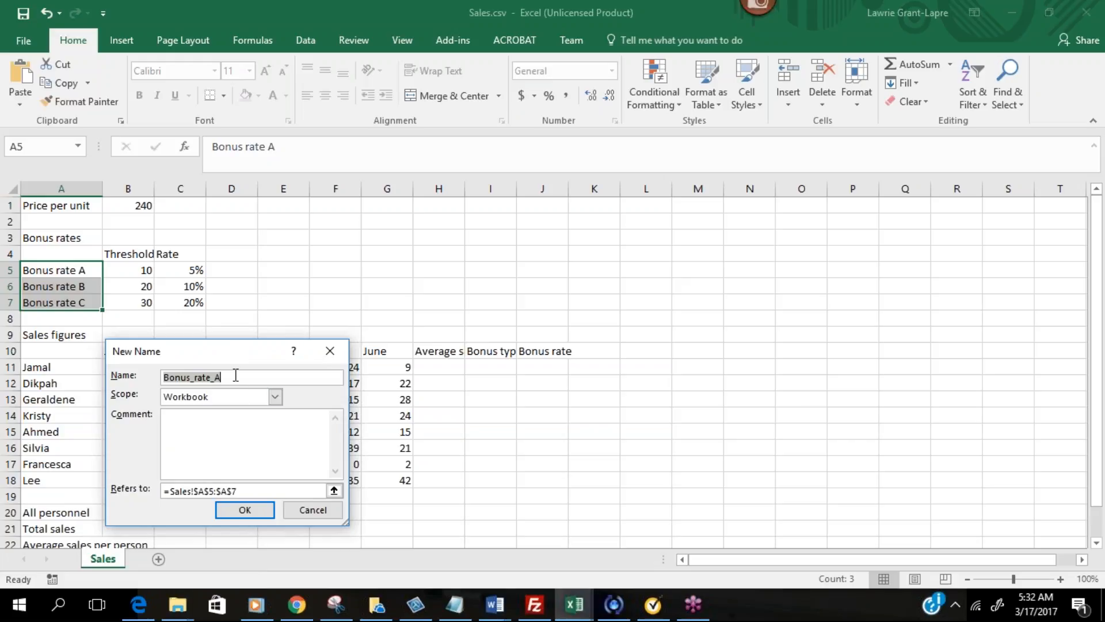
pyautogui.write('Rate')
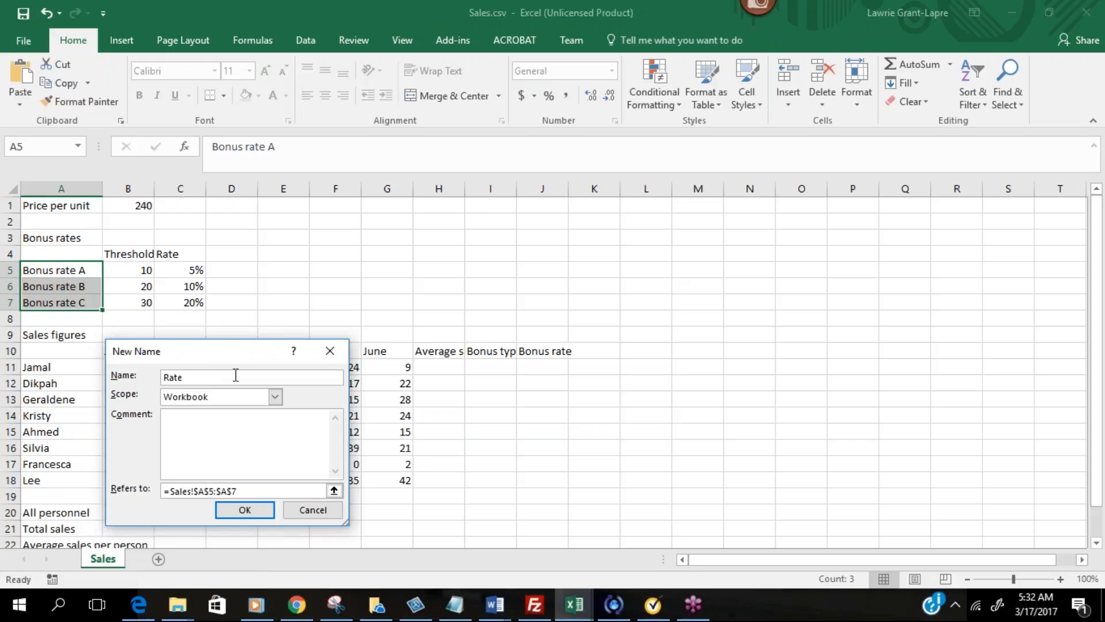
pyautogui.click(204, 447)
pyautogui.write('This is the bonus rate for each of')
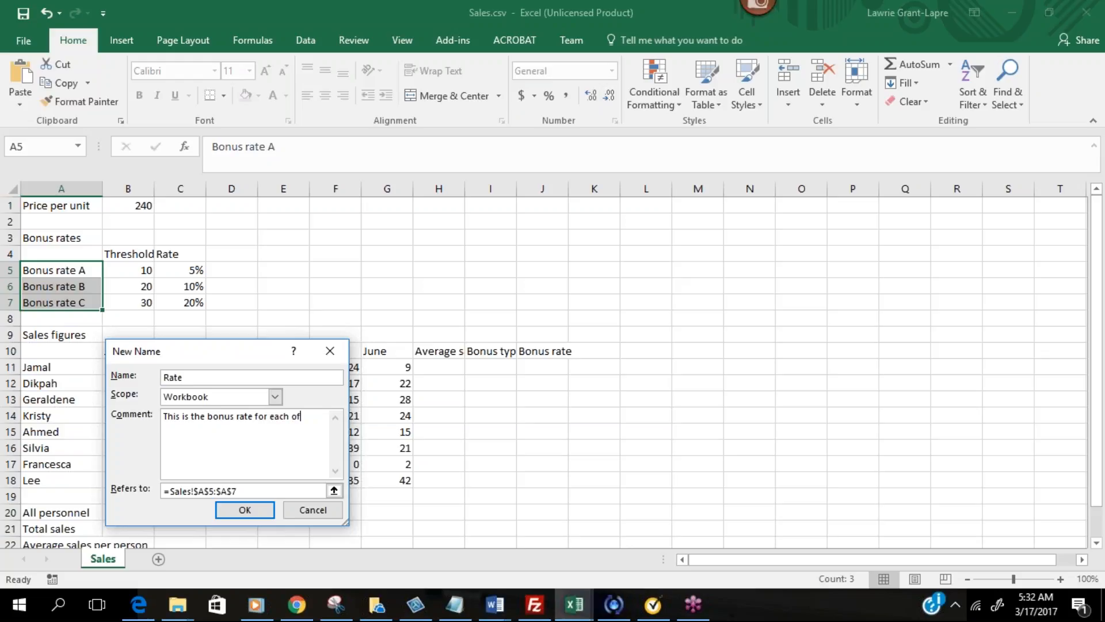
pyautogui.write(' the three threshold values')
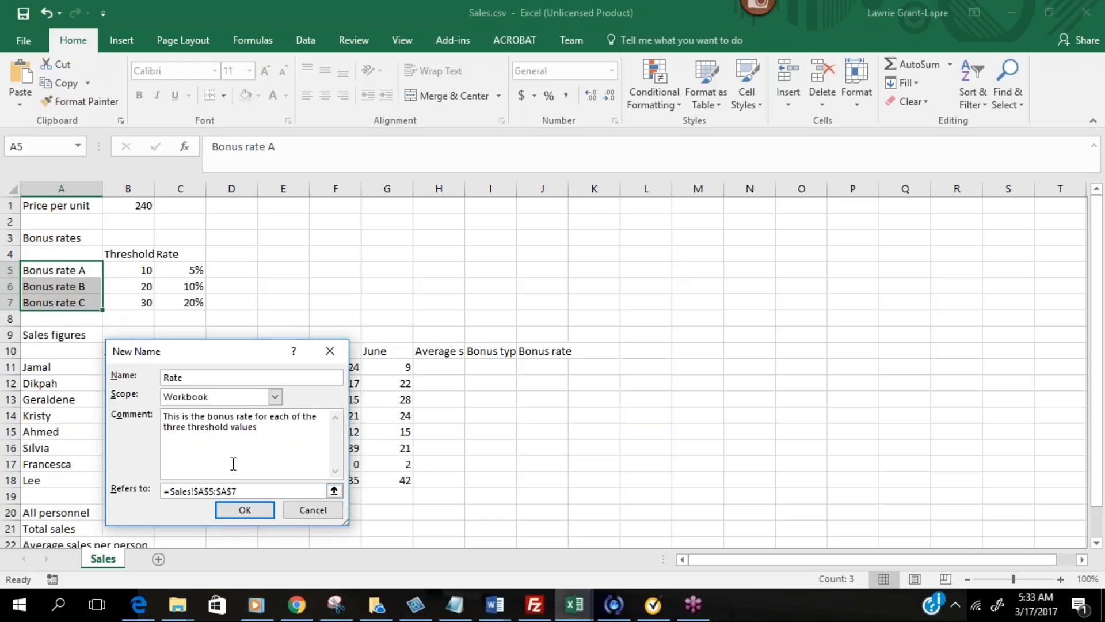
# Extend the Rate name's reference to =Sales!$A$5:$C$7 and create the name.
pyautogui.click(230, 491)
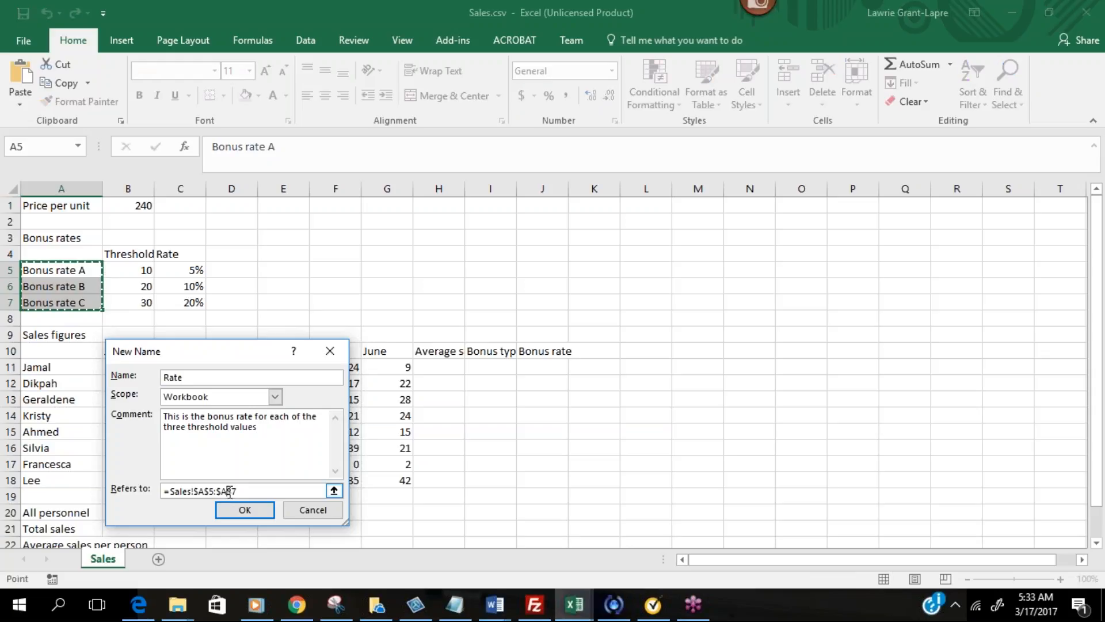
pyautogui.press('BackSpace')
pyautogui.write('C')
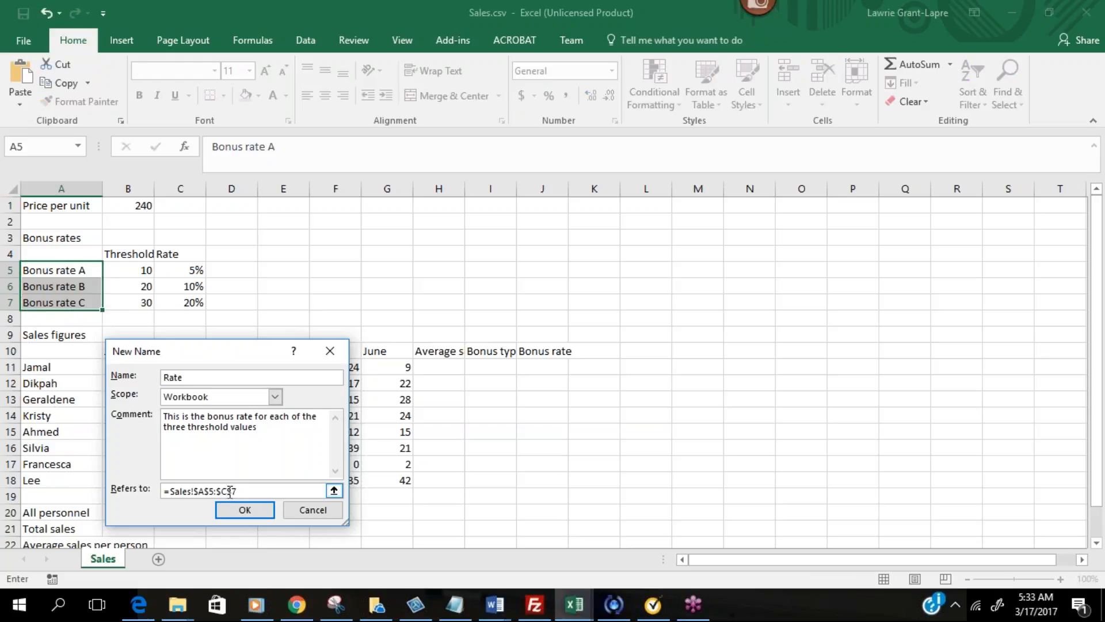
pyautogui.click(255, 517)
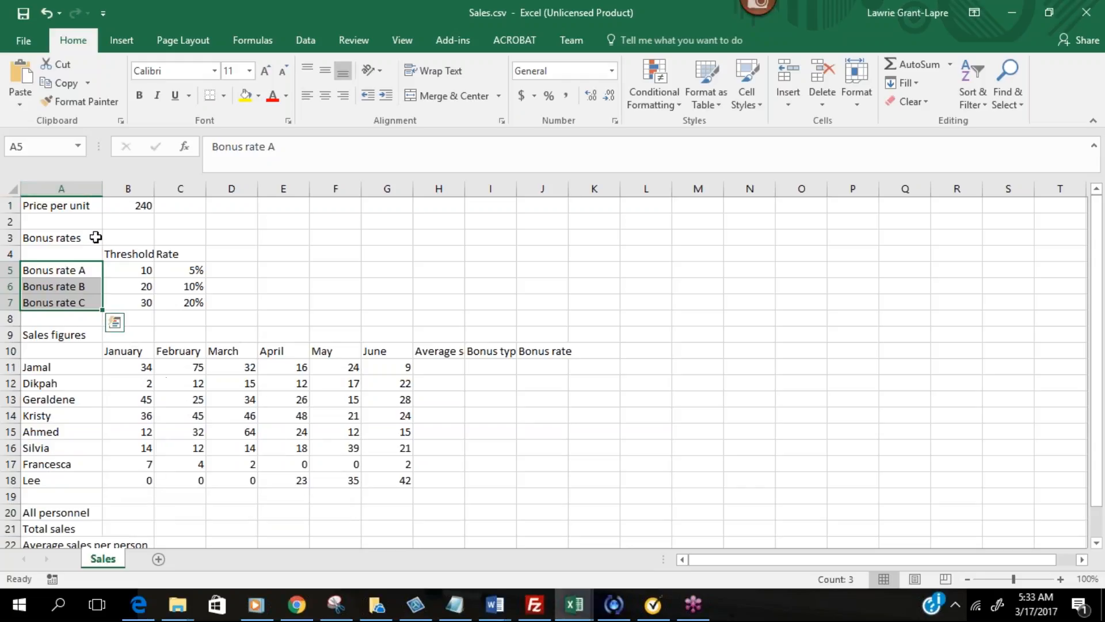
# Jump to the defined names Rate and Unit to check which cells each one covers.
pyautogui.click(120, 264)
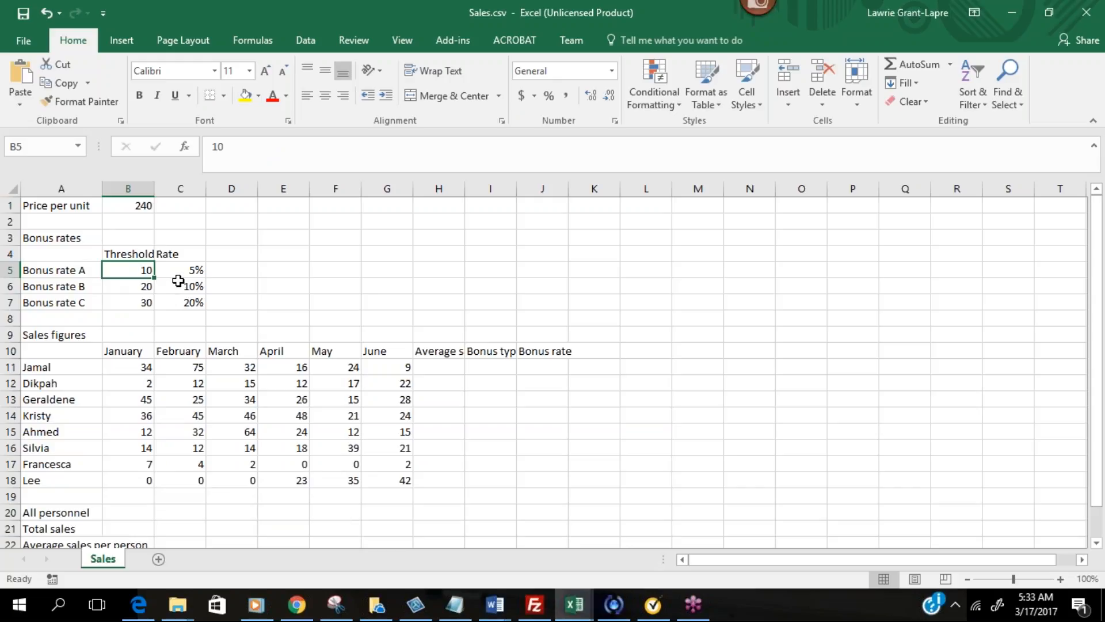
pyautogui.click(77, 270)
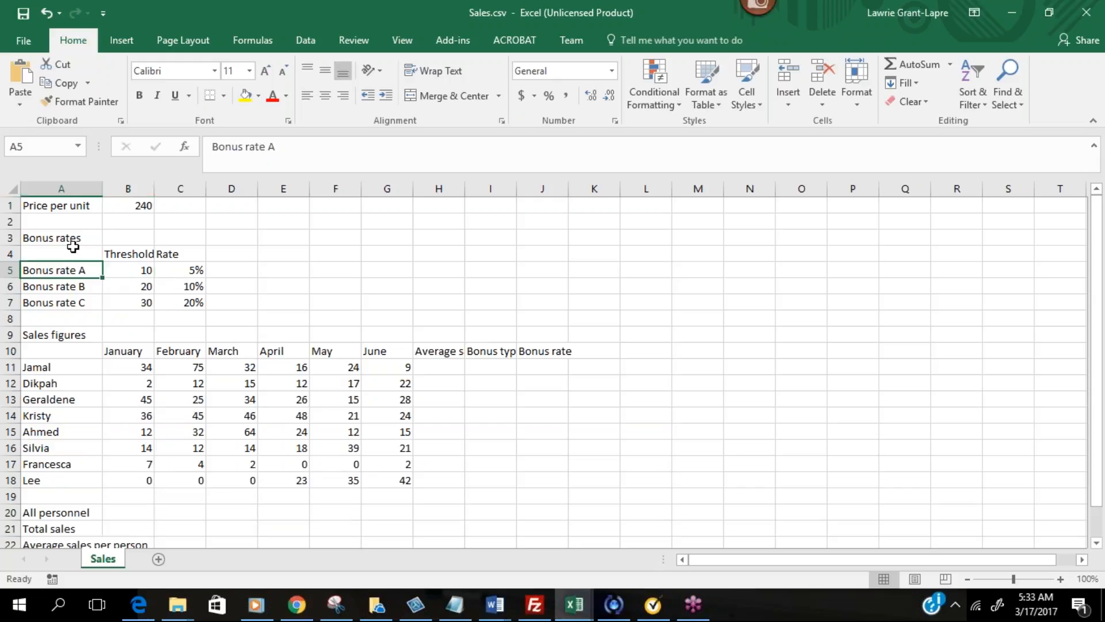
pyautogui.click(77, 147)
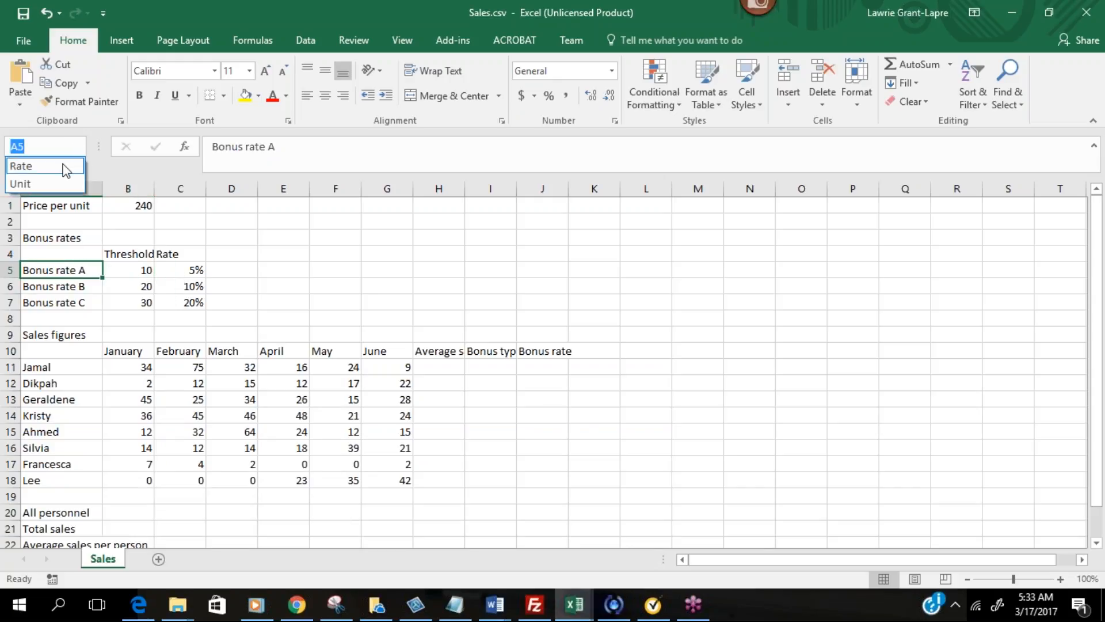
pyautogui.click(66, 168)
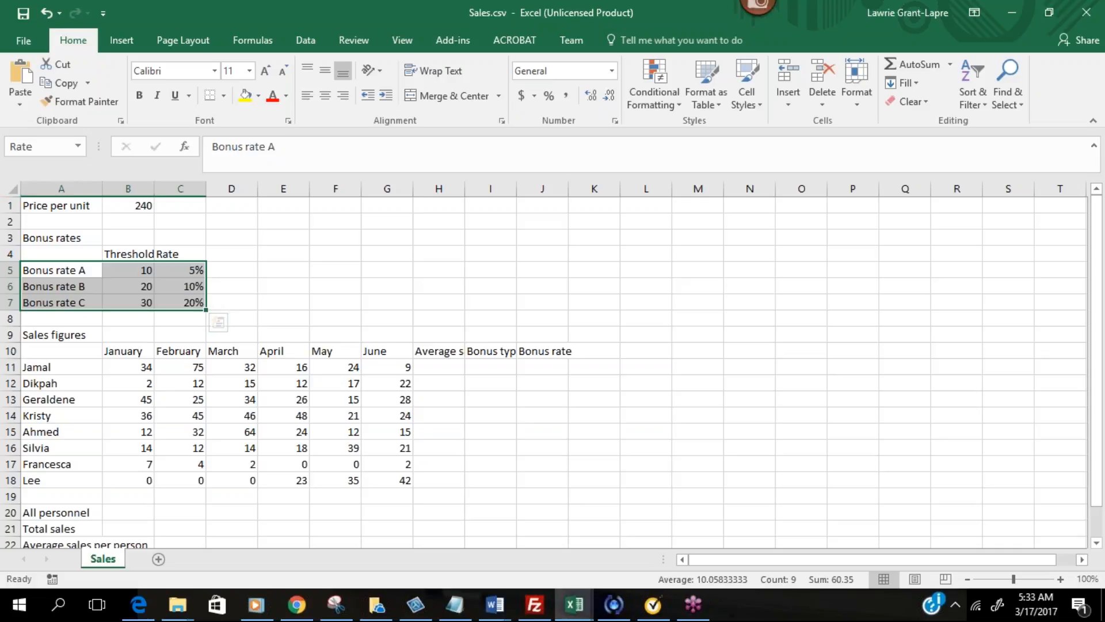
pyautogui.click(77, 146)
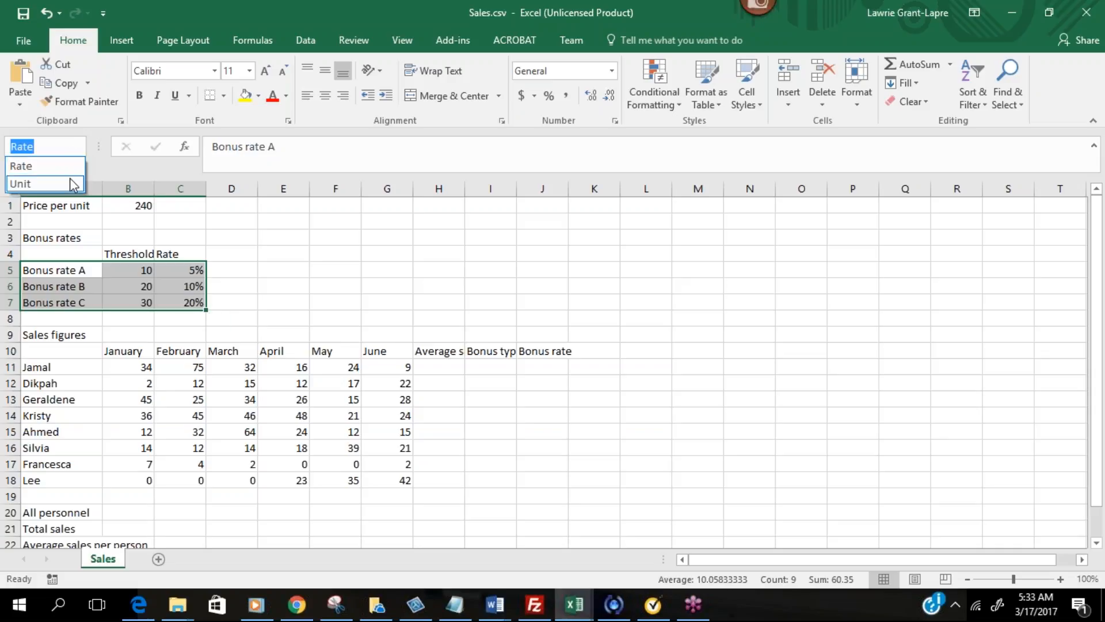
pyautogui.click(74, 183)
pyautogui.click(80, 147)
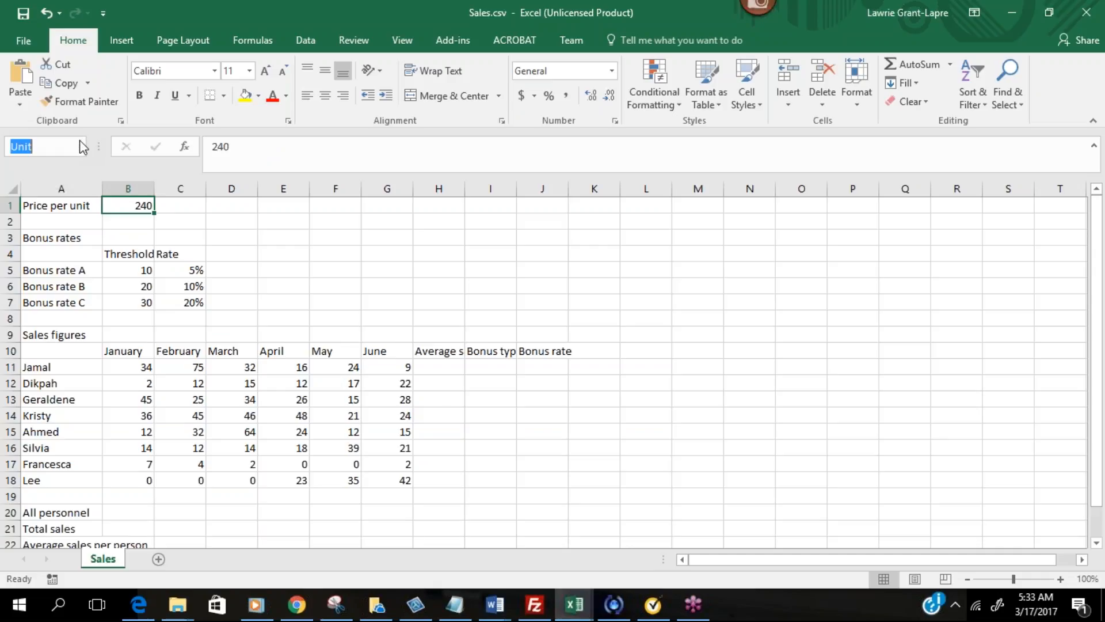
pyautogui.click(67, 165)
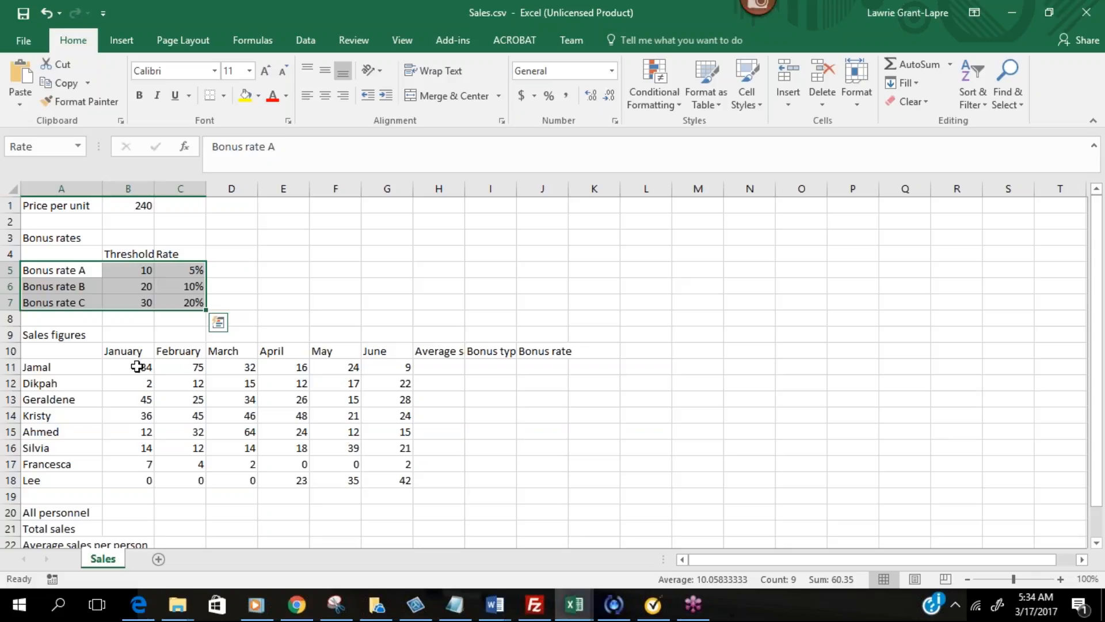
# Name the sales figures B11:G18 Sold with the comment "The number of items sold by all of the sales personnel during the 6 month period".
pyautogui.moveTo(137, 367); pyautogui.dragTo(393, 482)
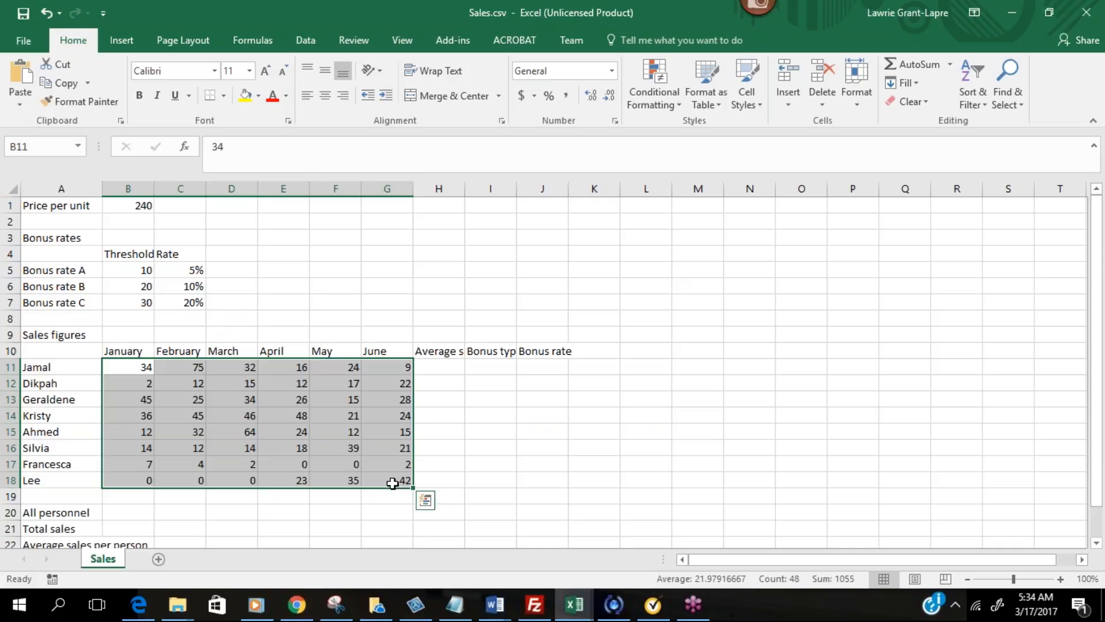
pyautogui.rightClick(292, 389)
pyautogui.click(350, 360)
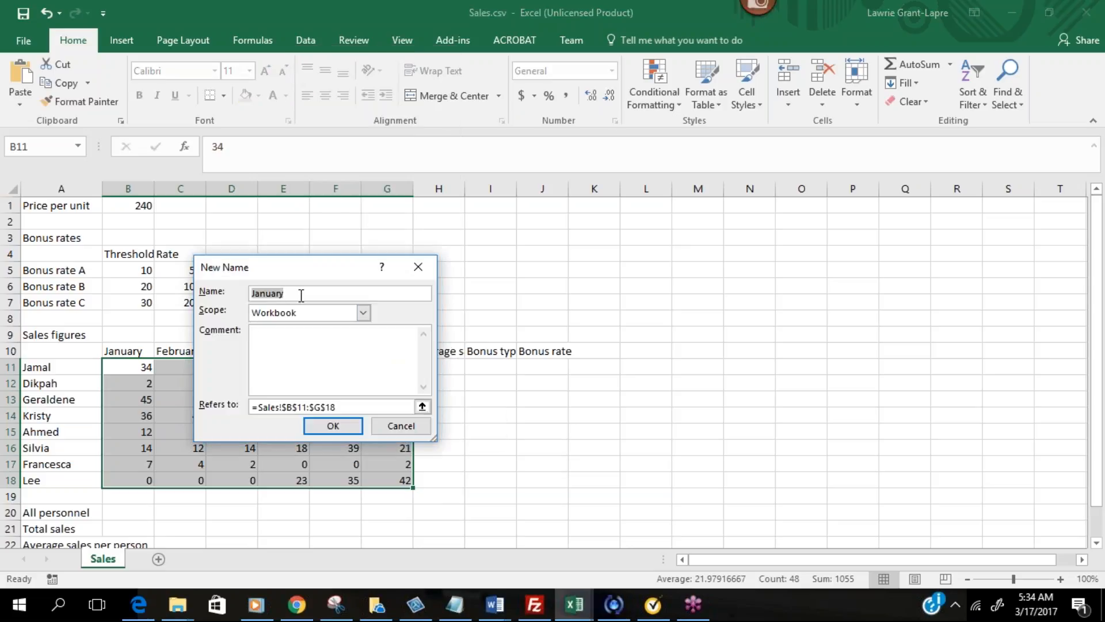
pyautogui.write('Sold')
pyautogui.press('Tab')
pyautogui.press('Tab')
pyautogui.write('The number of')
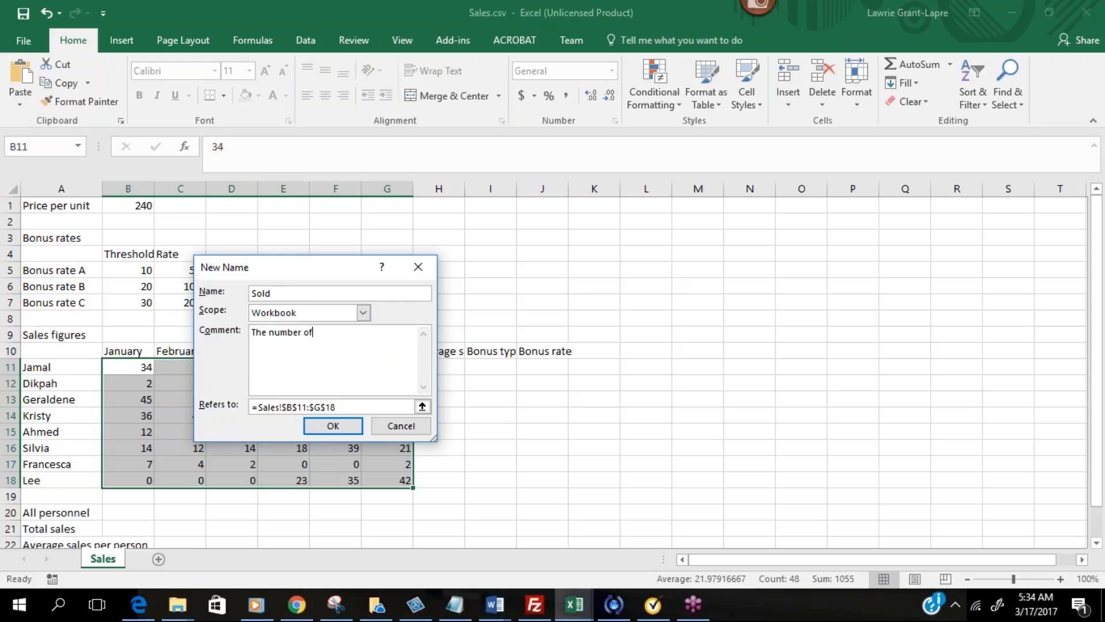
pyautogui.write(' items sold by all of the sales')
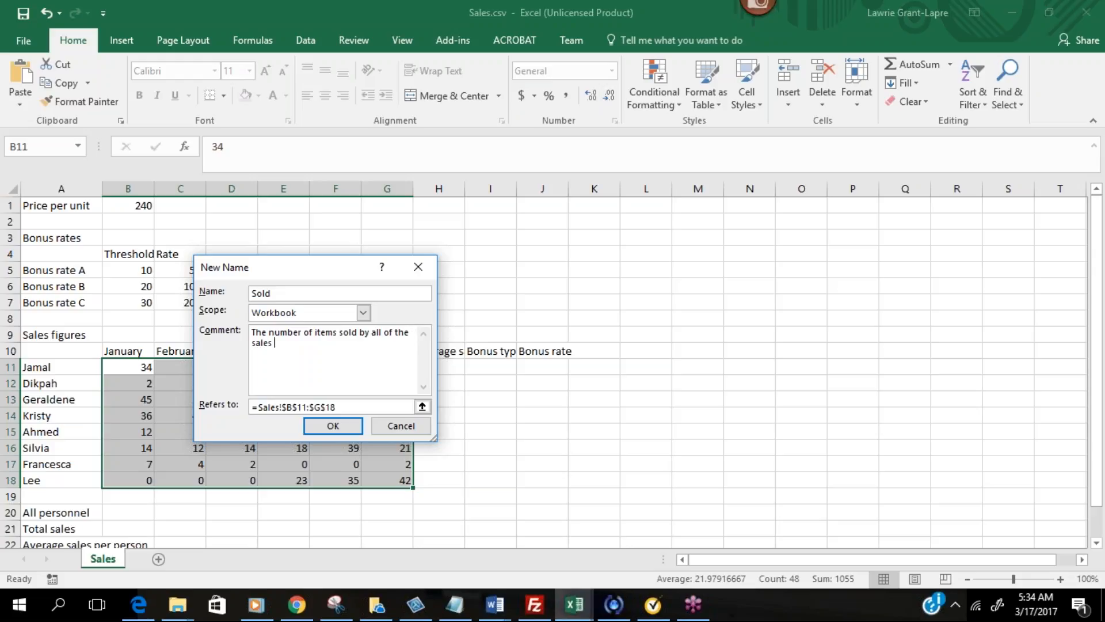
pyautogui.write(' personnel during the 6 month period')
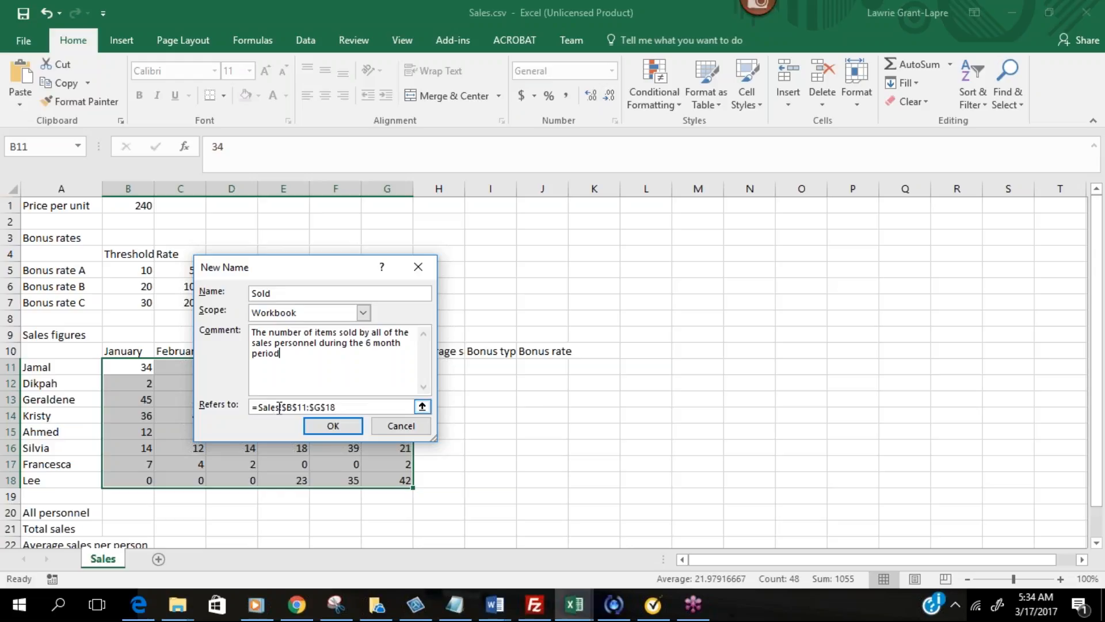
pyautogui.click(333, 424)
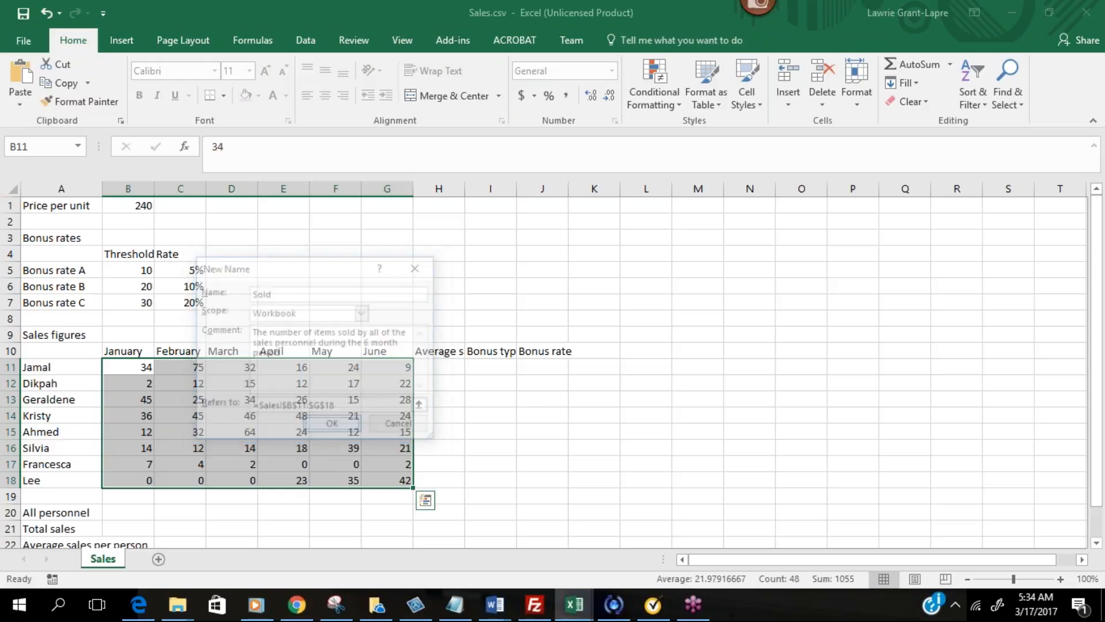
# Jump between the defined names Unit, Rate and Sold to check which cells each one selects.
pyautogui.click(77, 146)
pyautogui.click(55, 202)
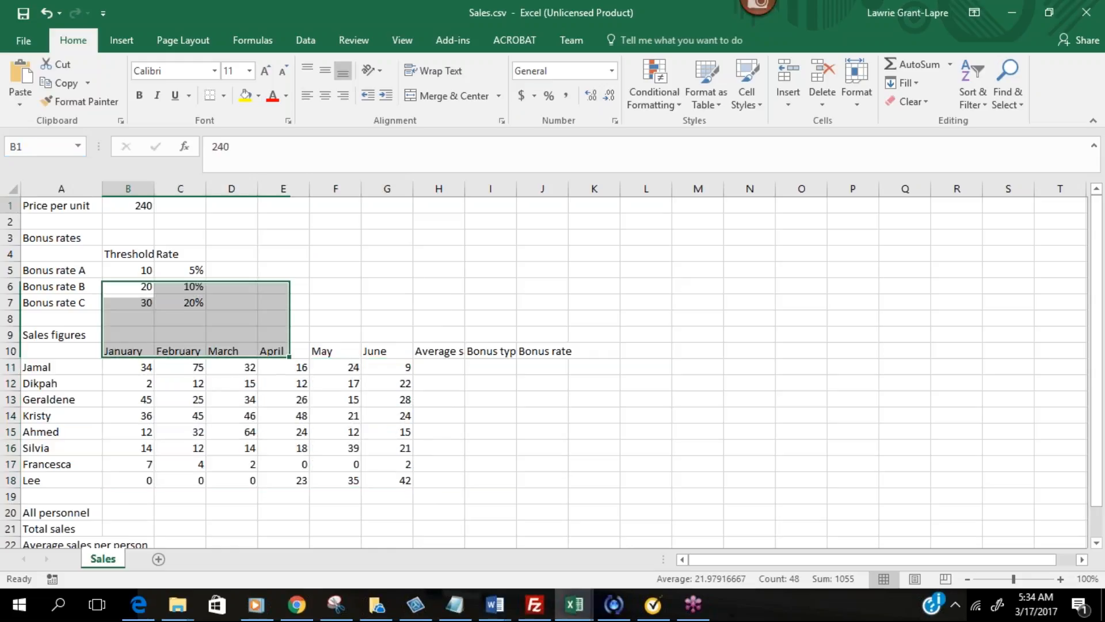
pyautogui.click(77, 144)
pyautogui.click(65, 166)
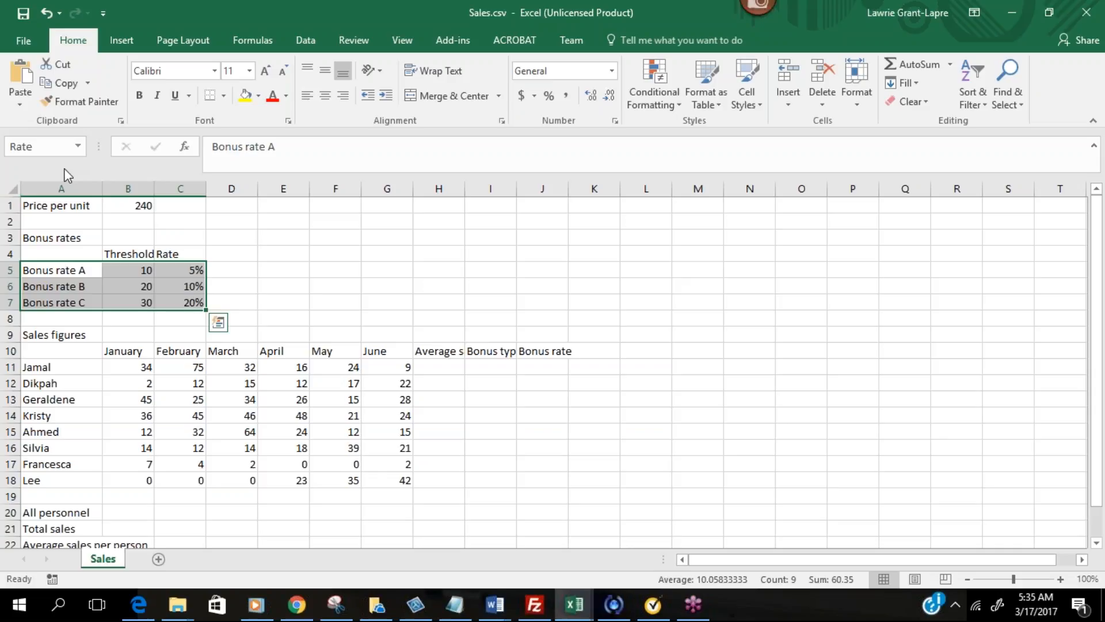
pyautogui.click(83, 144)
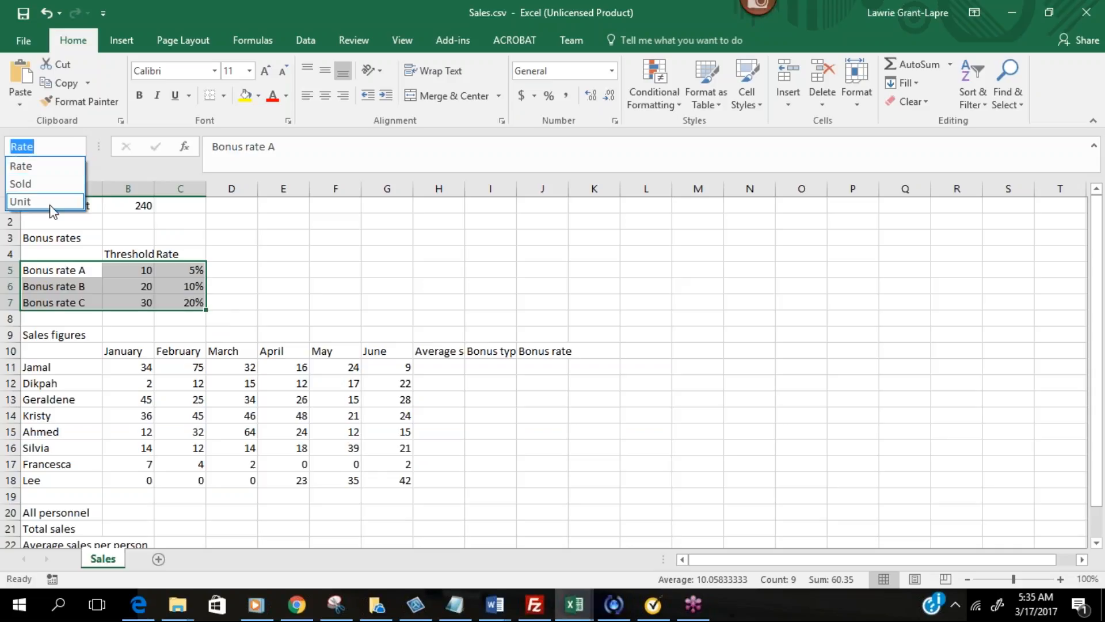
pyautogui.click(52, 201)
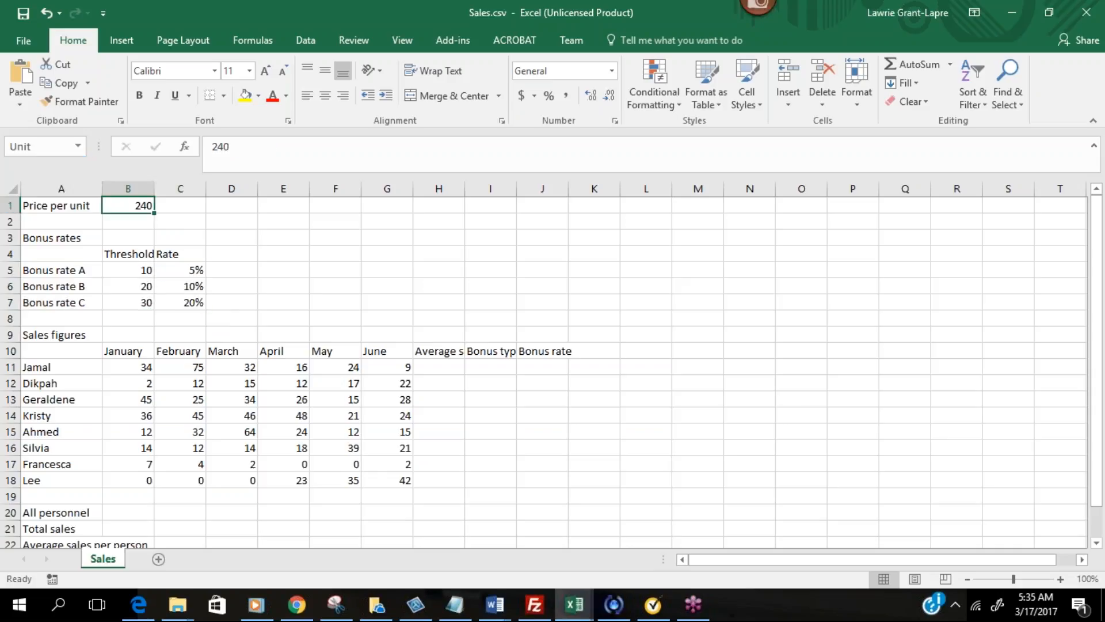
pyautogui.click(77, 146)
pyautogui.click(49, 203)
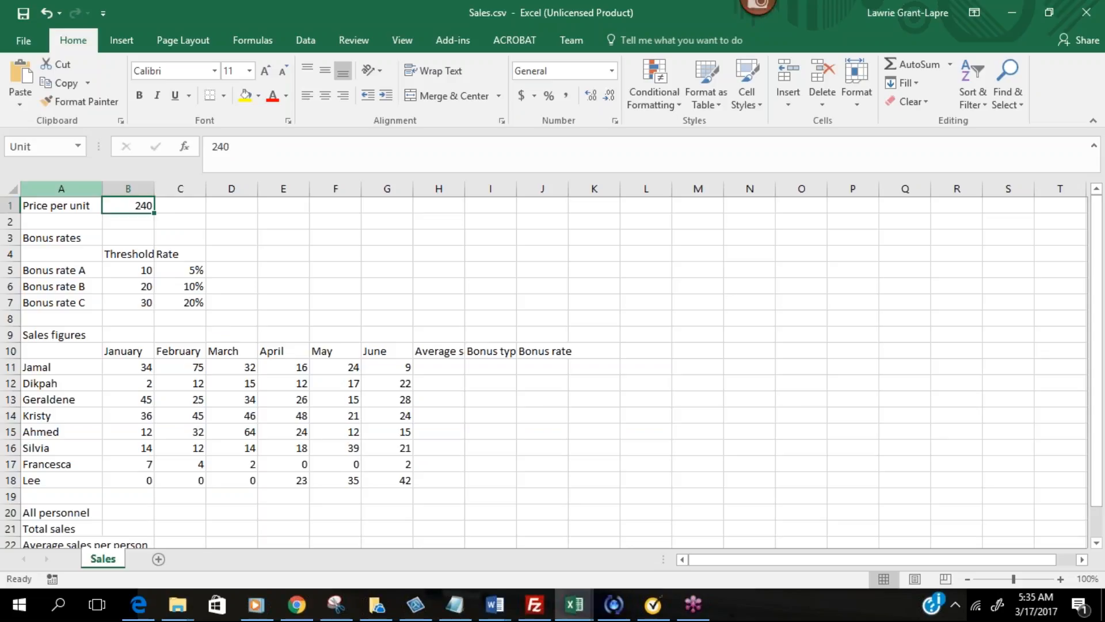
pyautogui.click(78, 147)
pyautogui.click(61, 183)
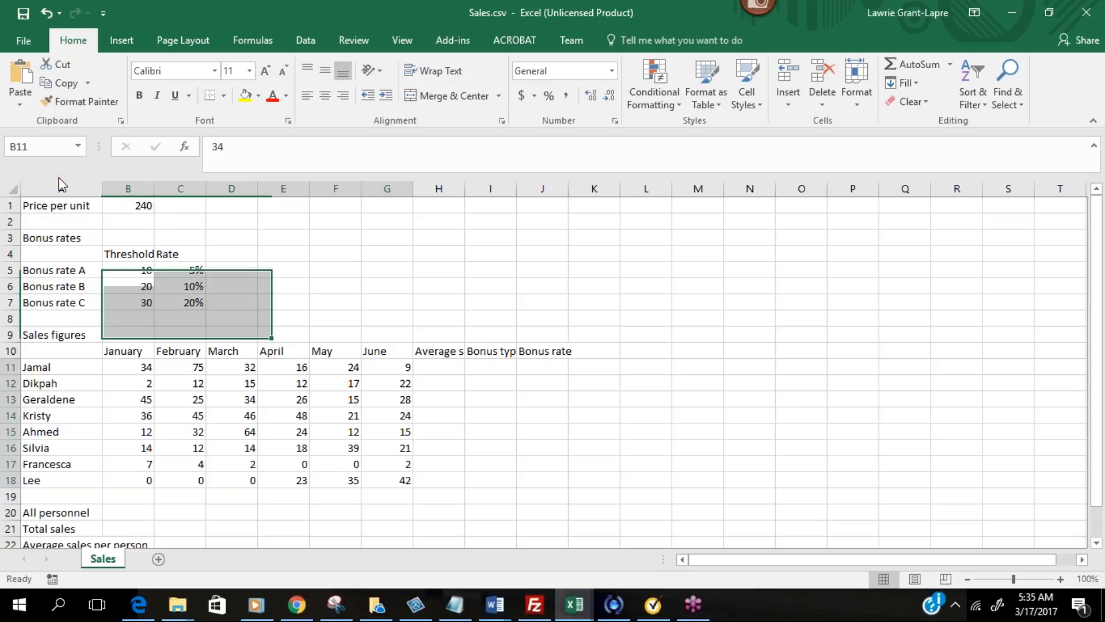